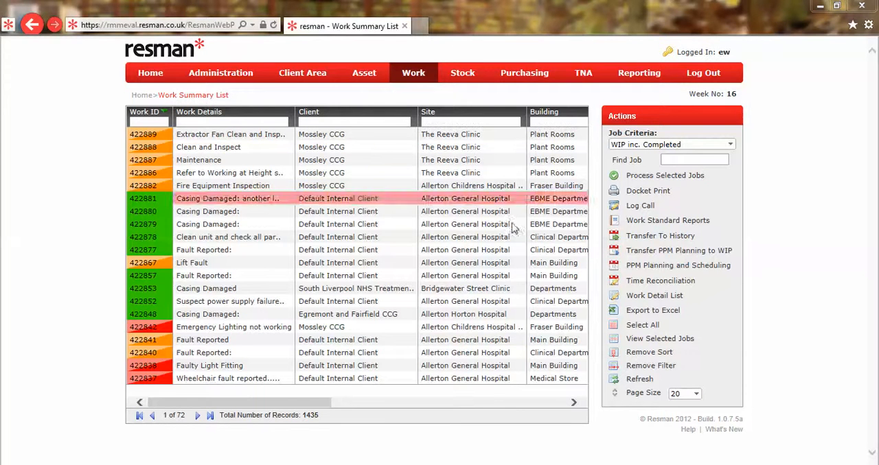
Switch from the Work Summary List to the Work Detailed List of work orders
click(672, 299)
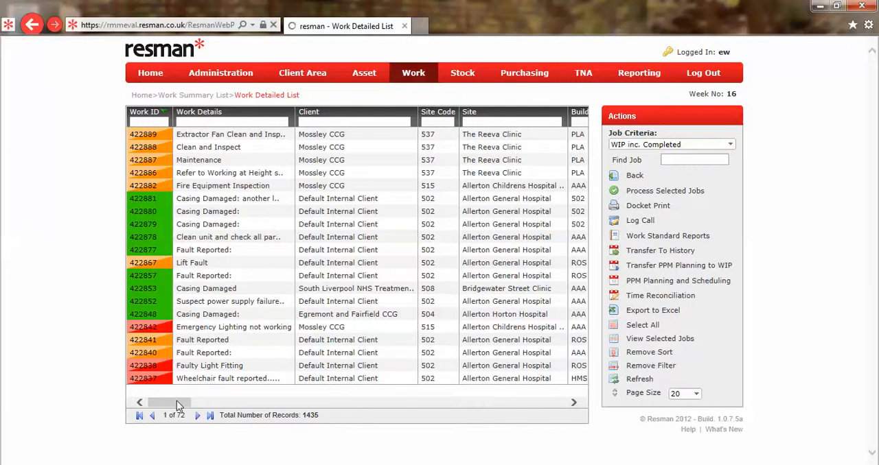
drag(176, 402, 560, 405)
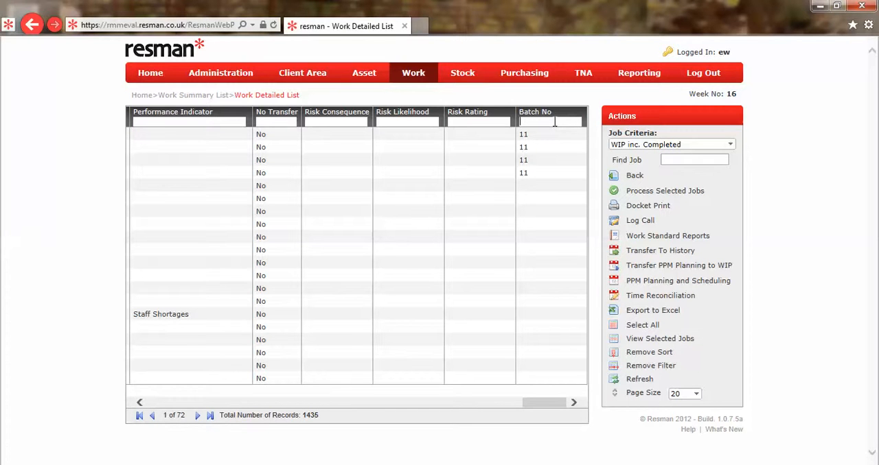
text(1)
text(1)
Filter the Work Detailed List by Batch No 11, leaving four Reeva Clinic jobs
key(Return)
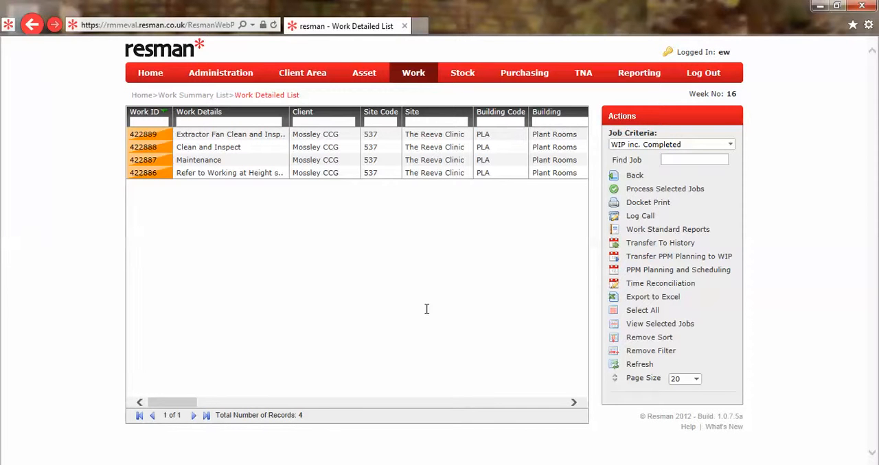
Select all four batch 11 jobs, choose Complete Jobs, and answer NO to the missing-details warning
click(643, 310)
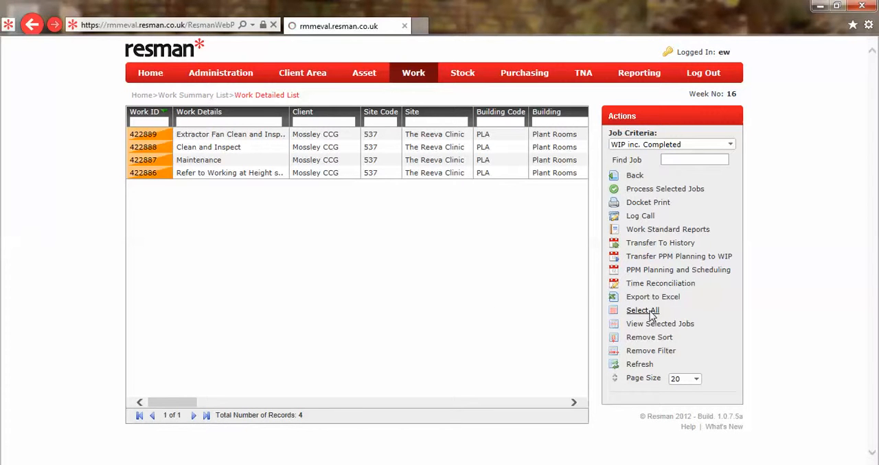
click(695, 194)
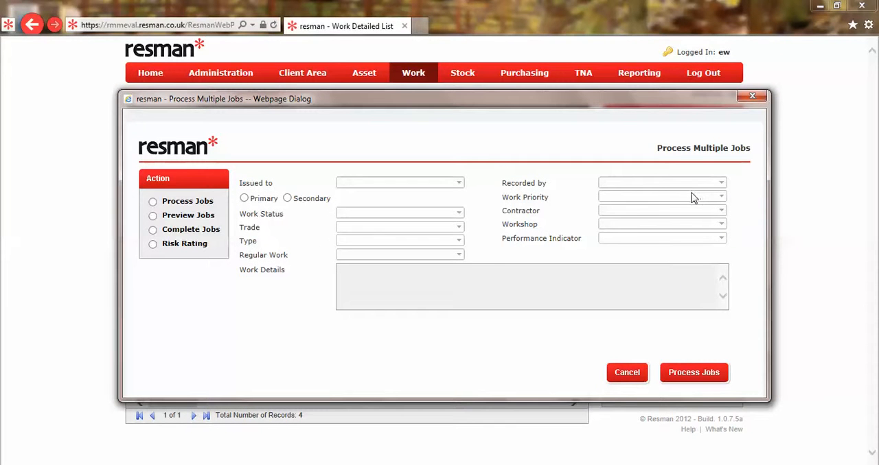
click(153, 230)
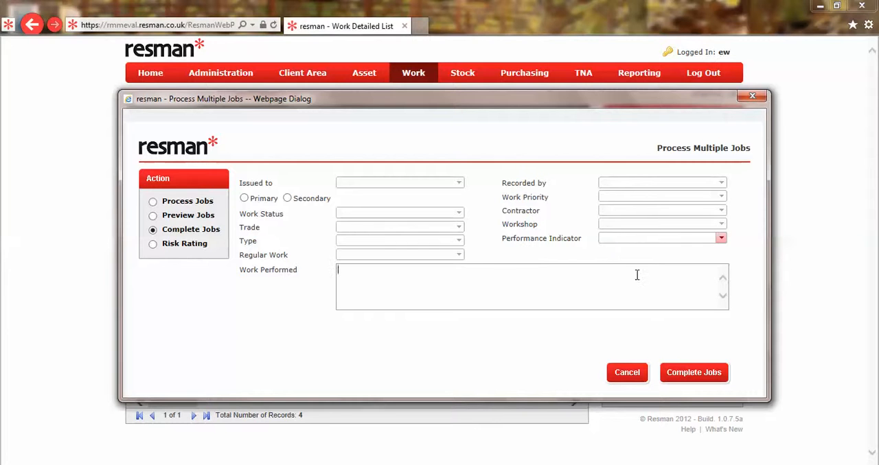
click(683, 374)
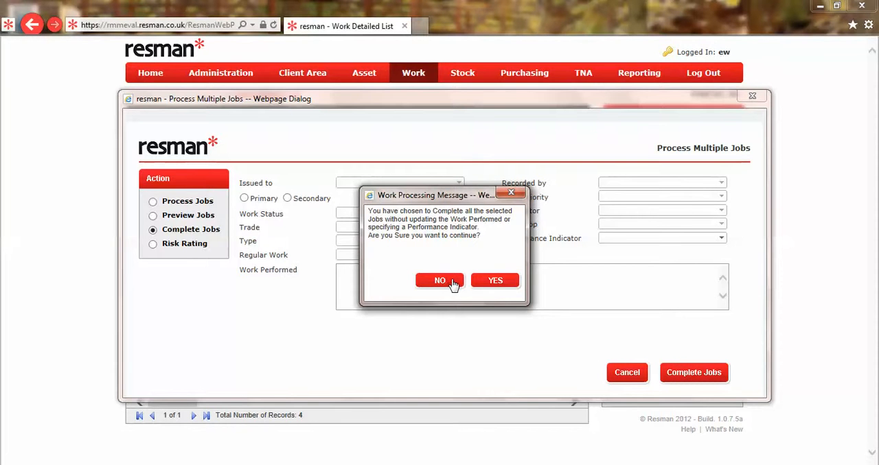
click(440, 280)
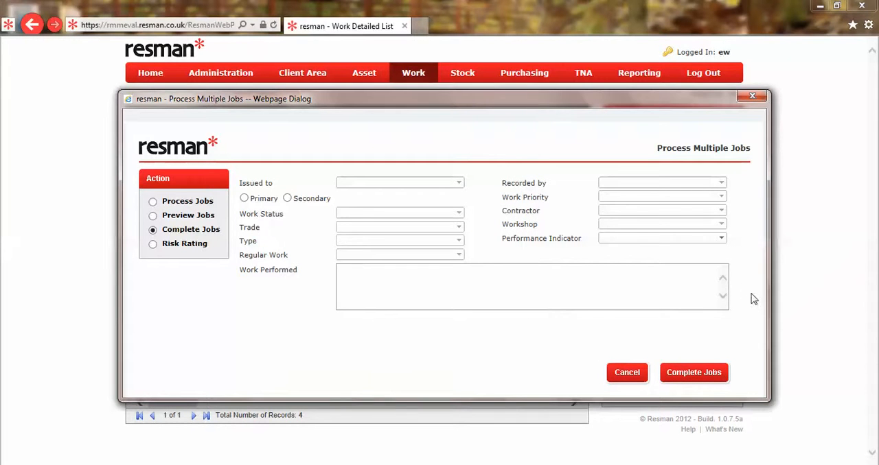
Set Performance Indicator to Completed Within SLA, paste the work-performed note, and complete the four jobs
click(721, 238)
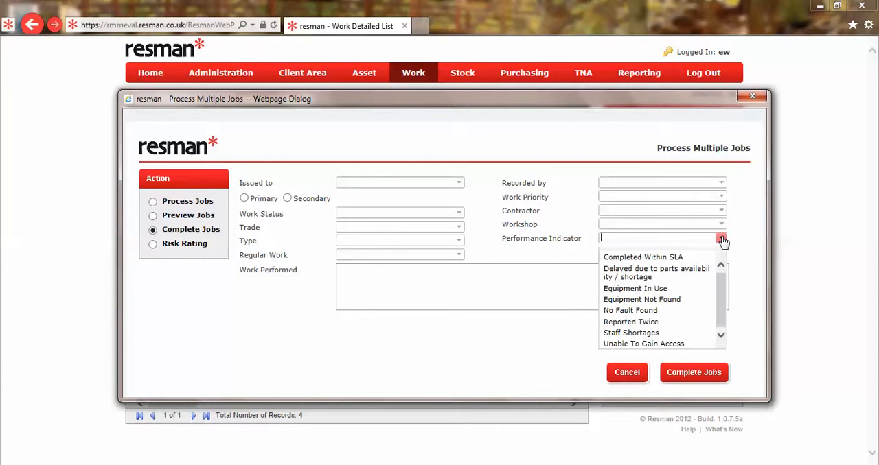
click(678, 270)
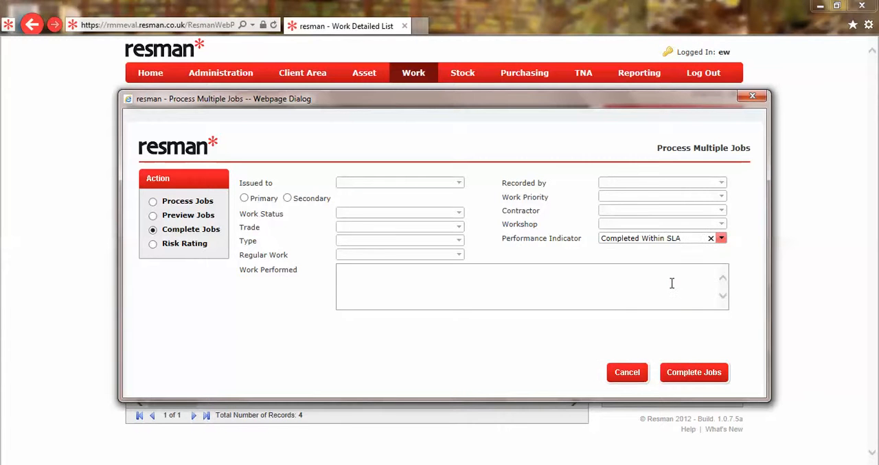
click(671, 283)
text(Carried out work to Manufacturers recommendation and their Advice Note Dated 16/06/2014)
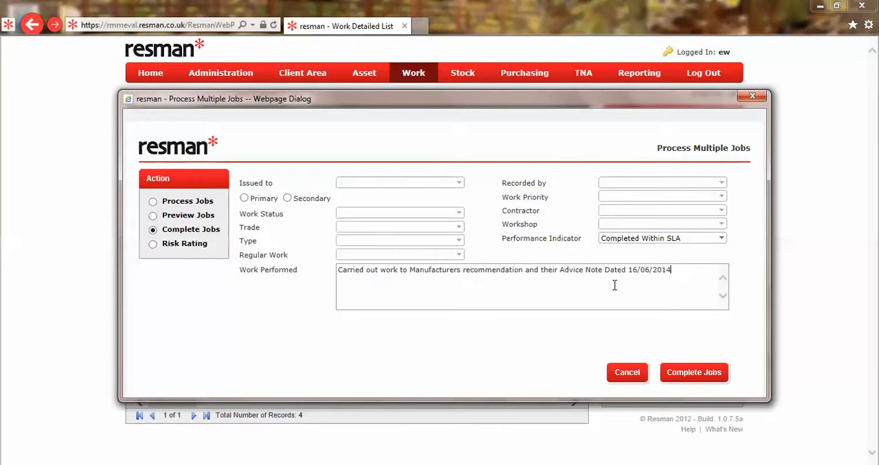
click(681, 376)
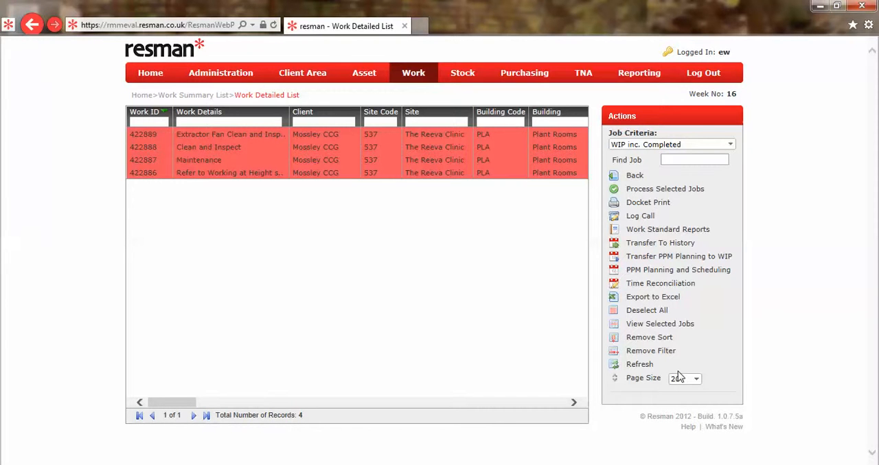
View job 422889's Work & Risk and Feedback tabs to verify Completed status, Within SLA and the work note
click(660, 324)
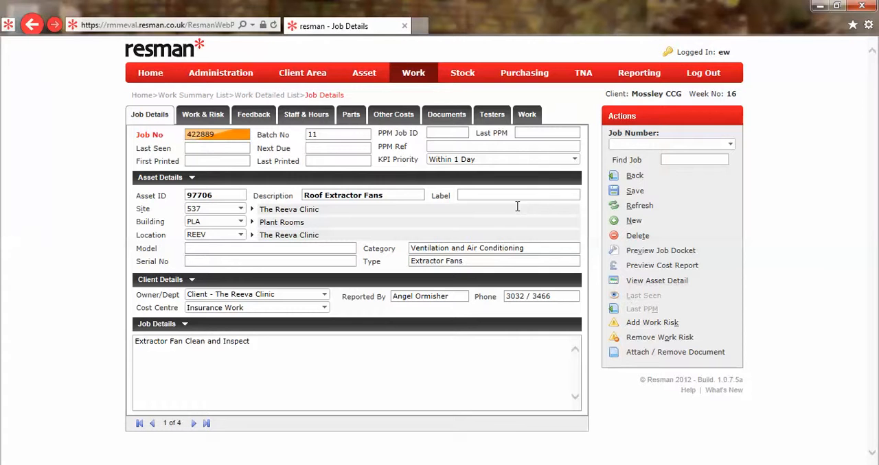
click(203, 114)
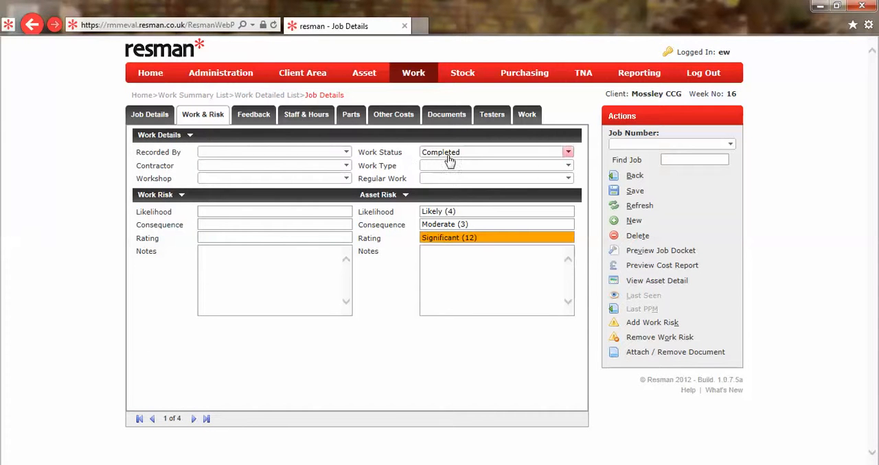
click(256, 112)
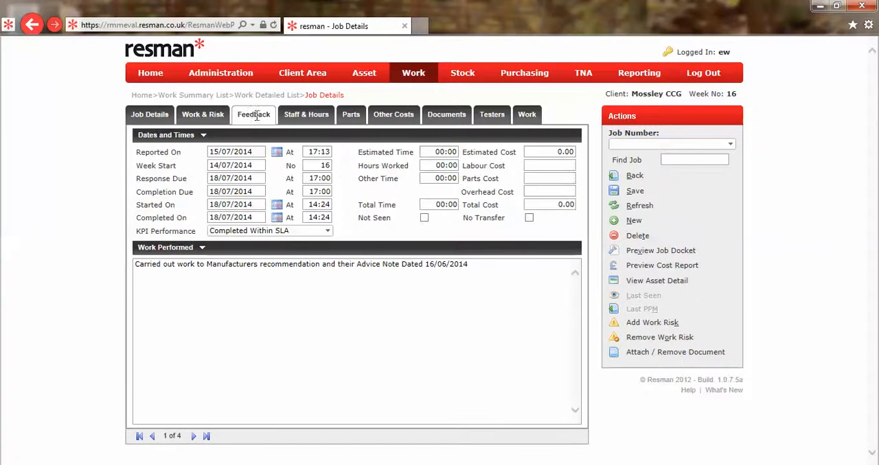